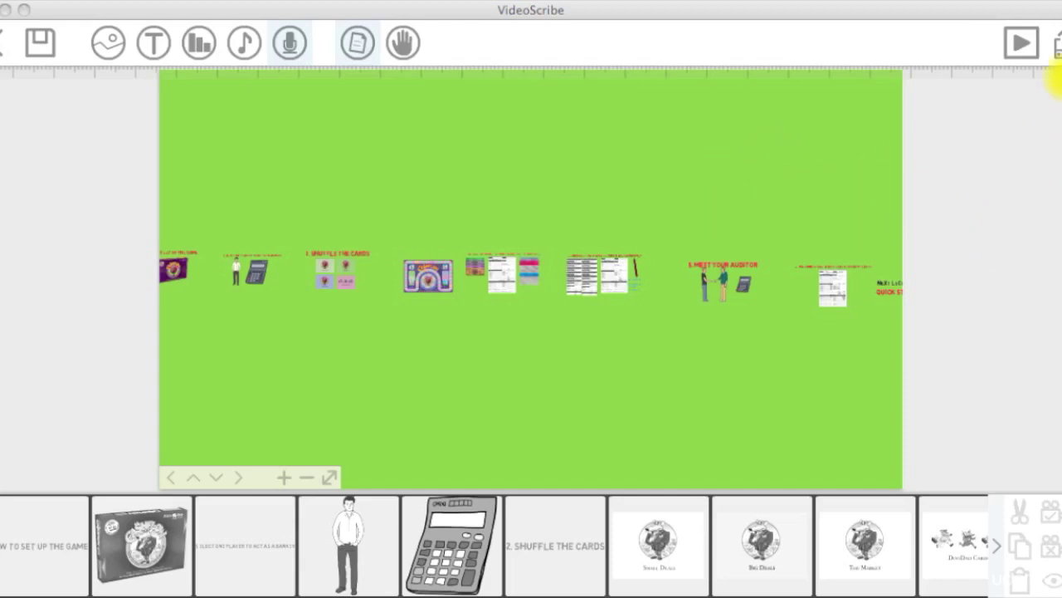
Open VideoScribe's Publish panel for the finished scribe.
left_click(1056, 44)
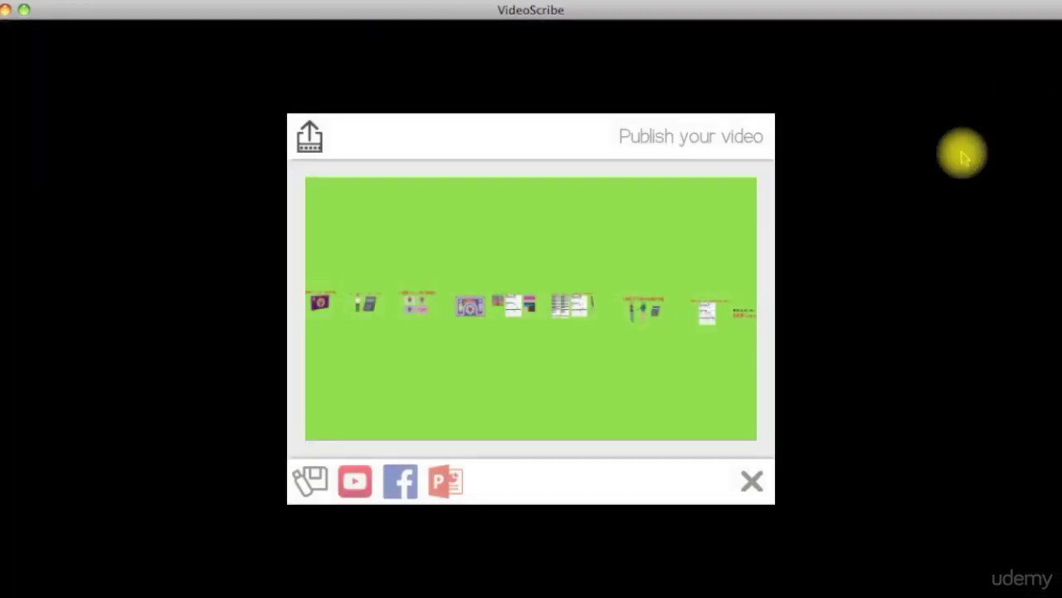
Export a 30 fps video file named 'CashFlow Game Setup' and scrub through the resulting movie.
left_click(311, 481)
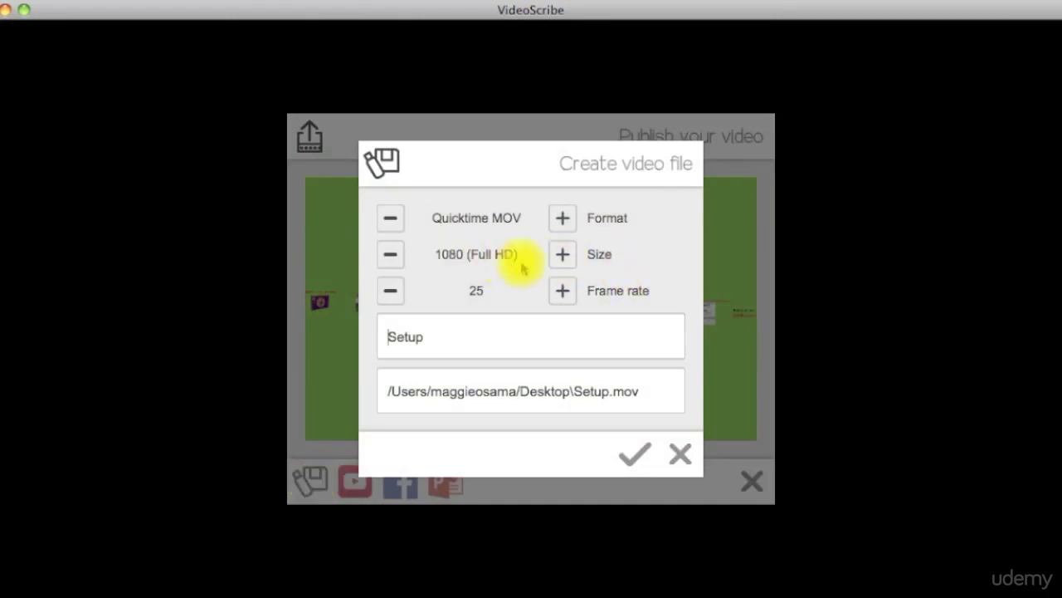
left_click(562, 290)
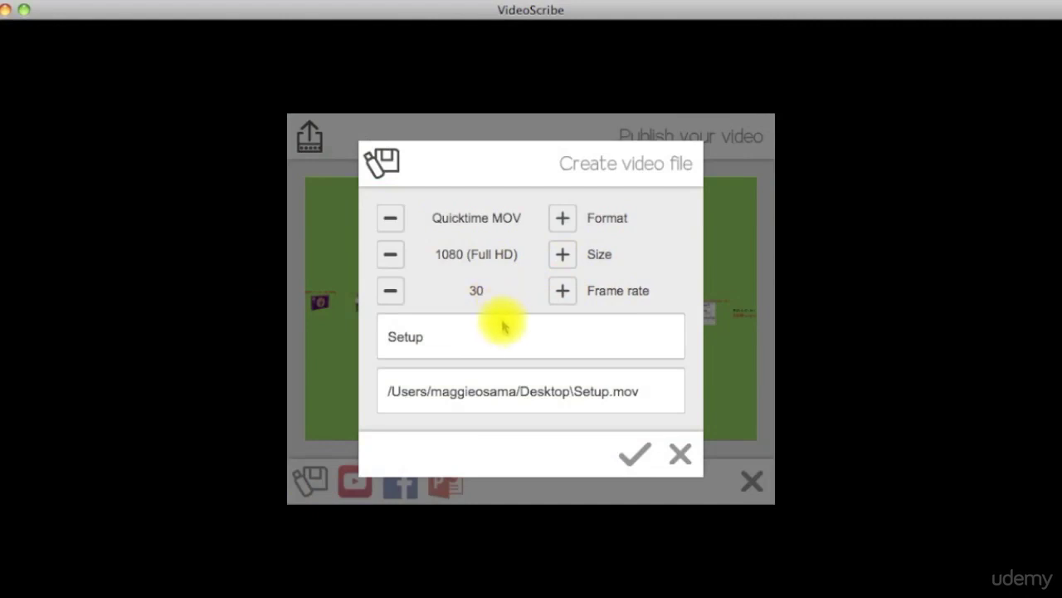
left_click(388, 337)
type("CashFlow Game")
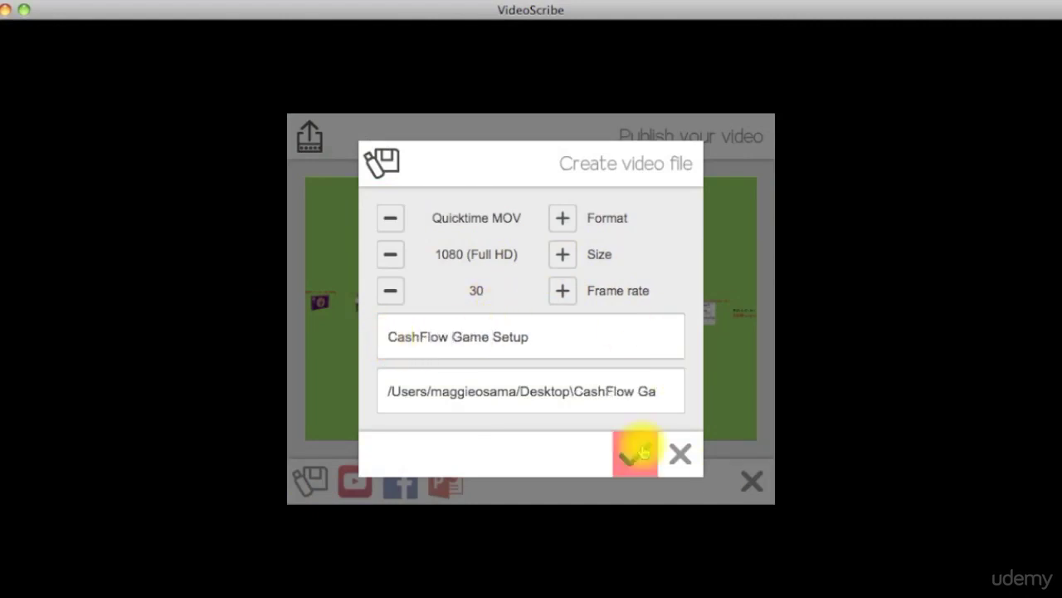
left_click(643, 450)
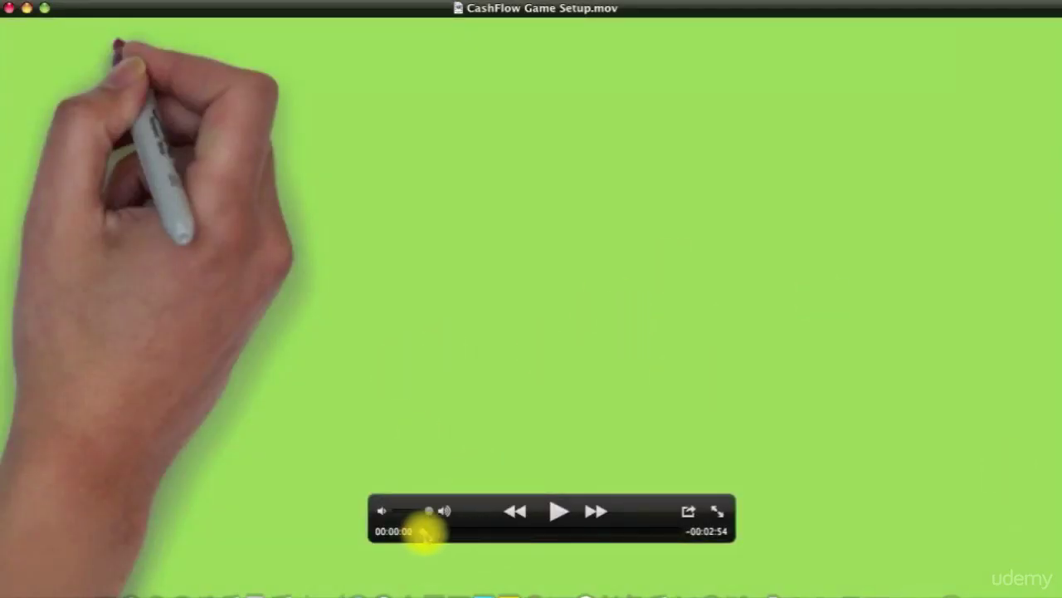
mouse_move(423, 530)
left_mouse_down()
mouse_move(470, 533)
mouse_move(344, 464)
left_mouse_up()
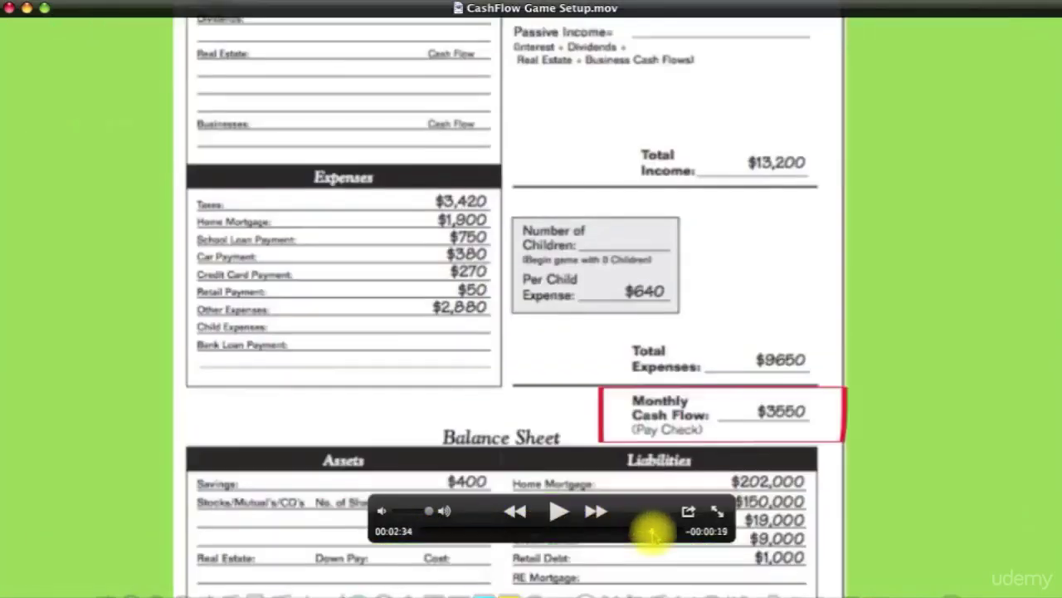
Close the player and view the movie's Get Info, showing 384.2 MB.
key("super+w")
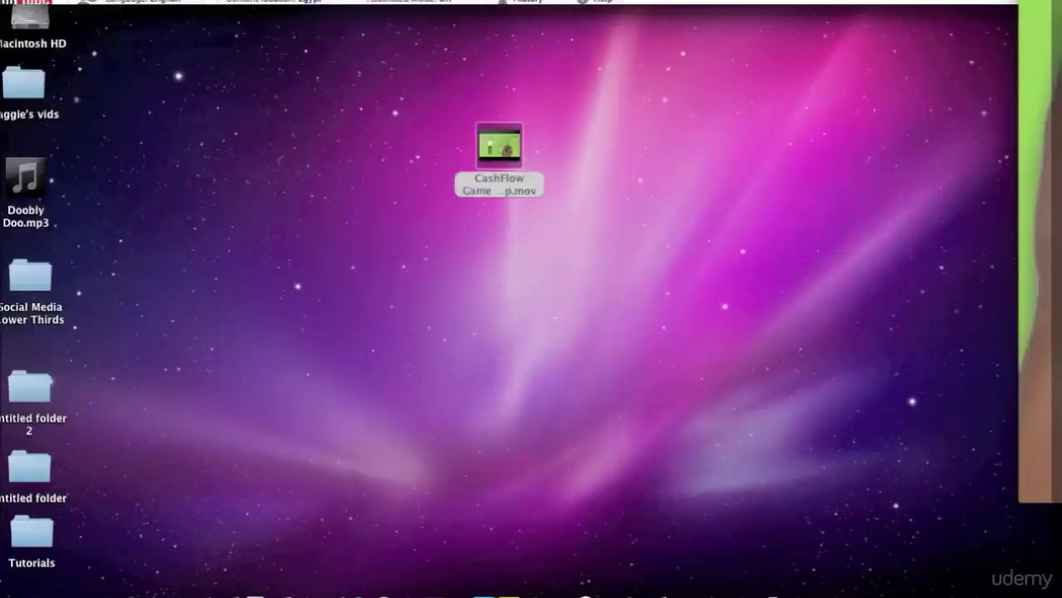
right_click(507, 141)
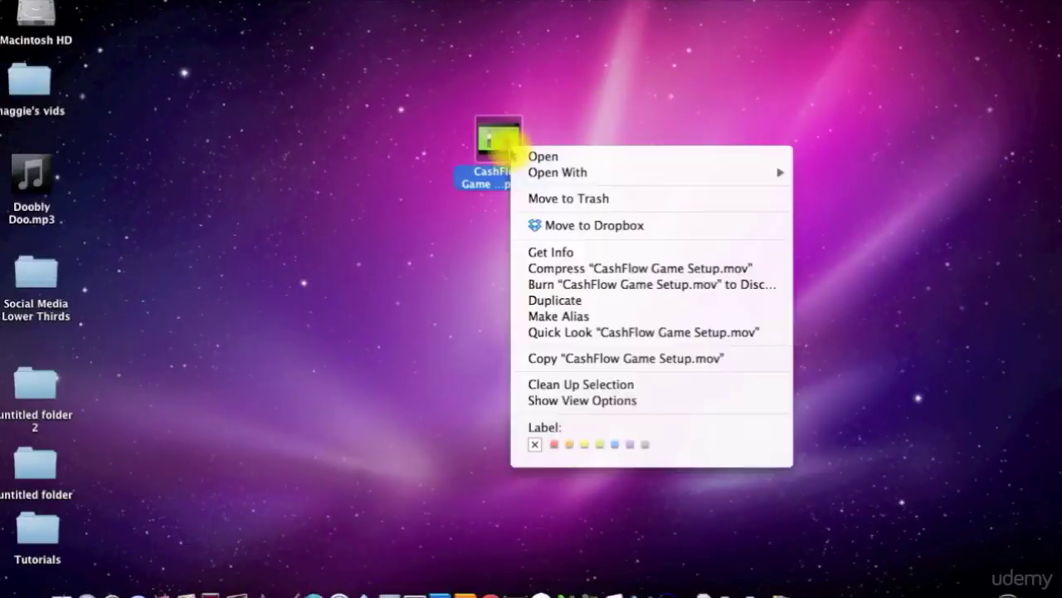
left_click(581, 247)
left_click_drag(166, 4, 552, 7)
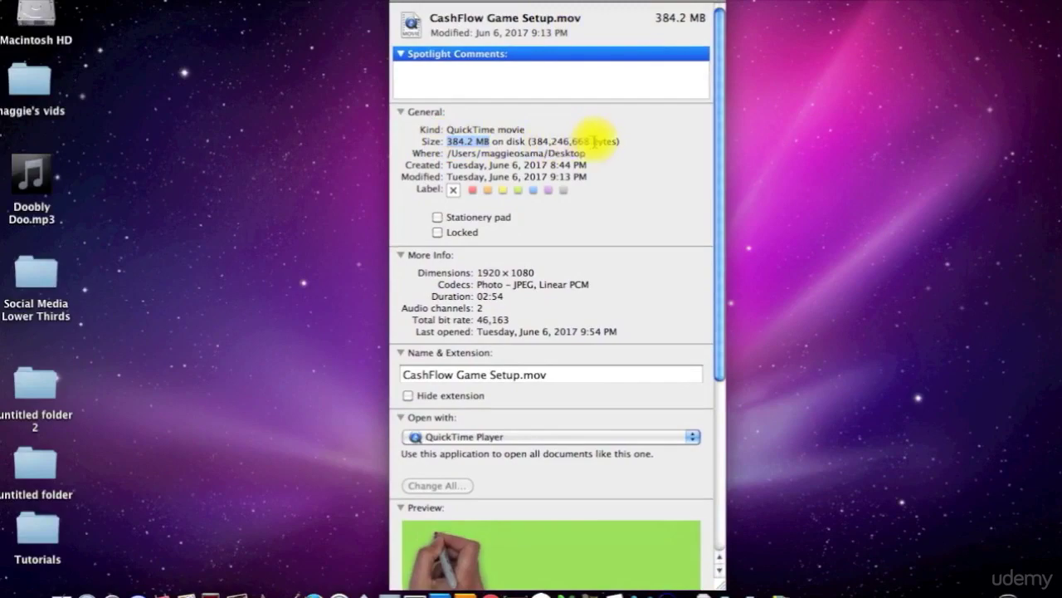
Drag the movie toward the YouTube upload page and bring up the browser window.
key("super+w")
mouse_move(500, 147)
left_mouse_down()
mouse_move(510, 107)
mouse_move(142, 190)
mouse_move(516, 196)
left_mouse_up()
key("F9")
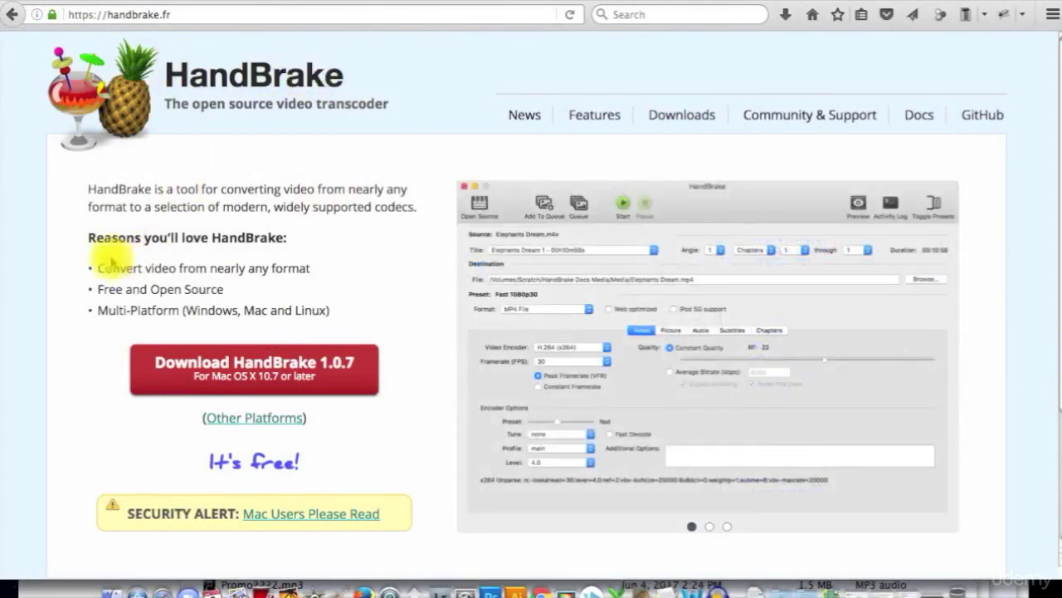
Highlight HandBrake's benefit lines, including Multi-Platform, on handbrake.fr.
mouse_move(314, 268)
left_mouse_down()
mouse_move(95, 267)
mouse_move(249, 293)
left_mouse_up()
left_click_drag(96, 309, 315, 307)
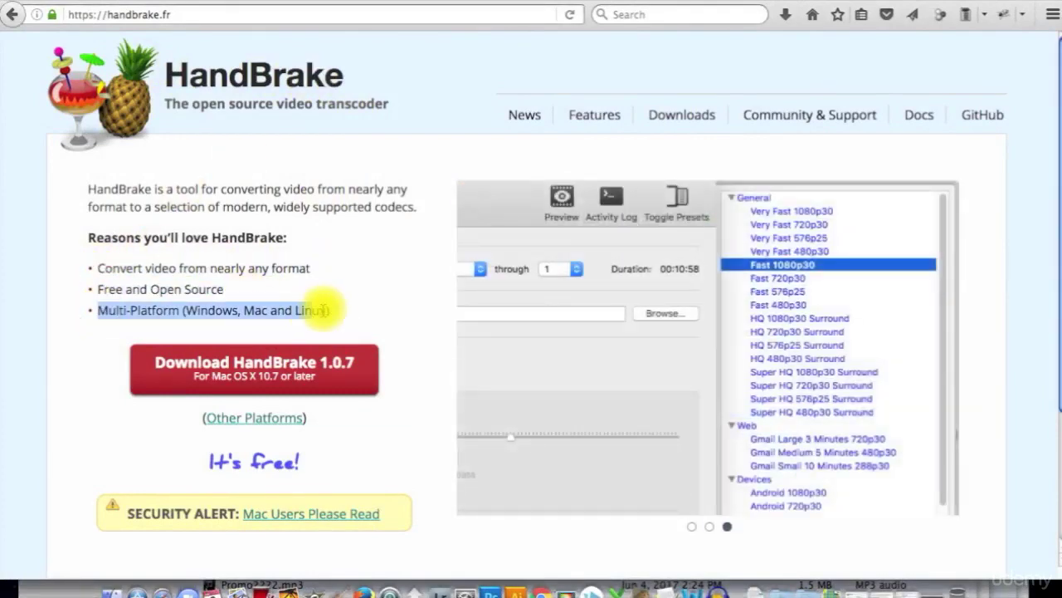
left_click(342, 307)
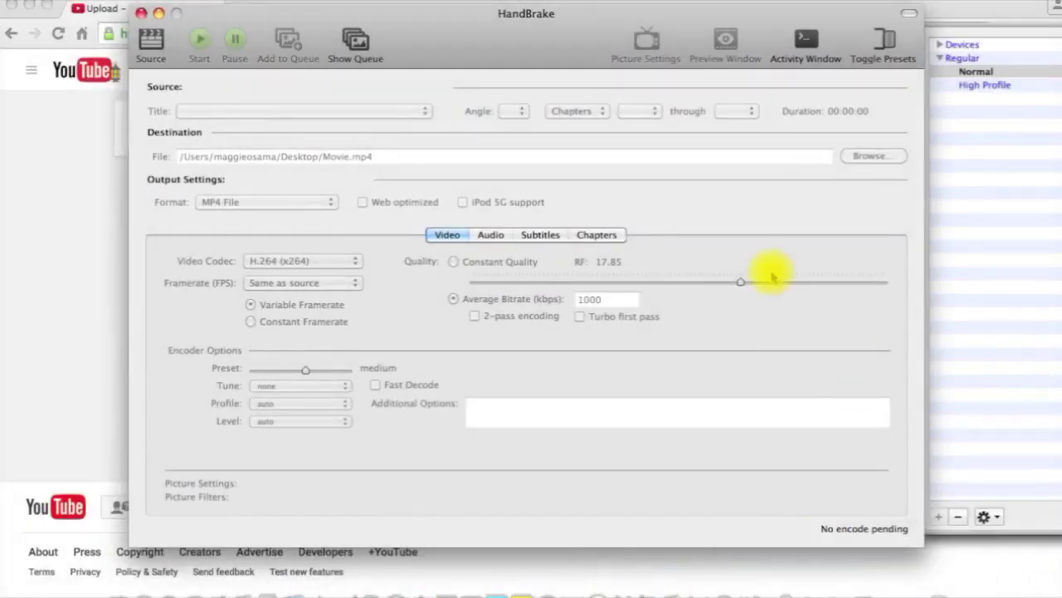
Drag the HandBrake window by its title bar further left.
left_click_drag(510, 40, 470, 54)
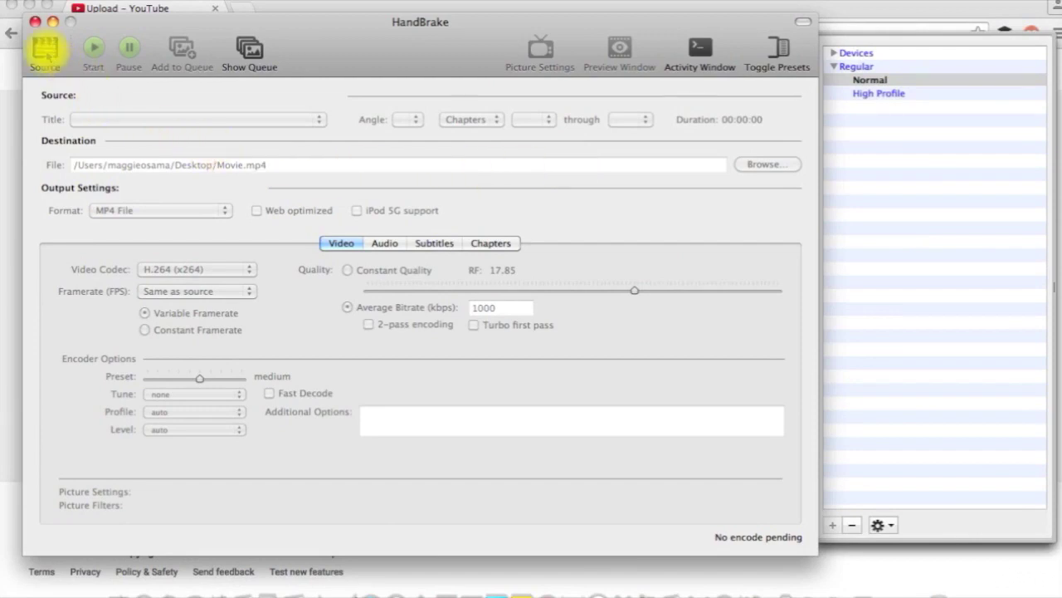
Load CashFlow Game Setup.mov from the Desktop as the source.
left_click(46, 52)
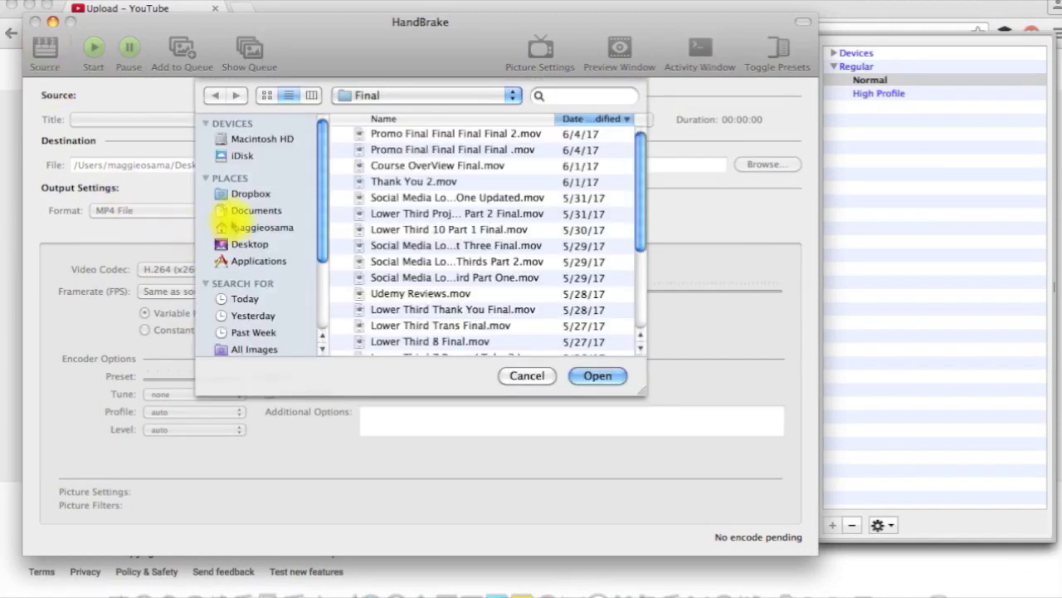
left_click(249, 243)
double_click(432, 166)
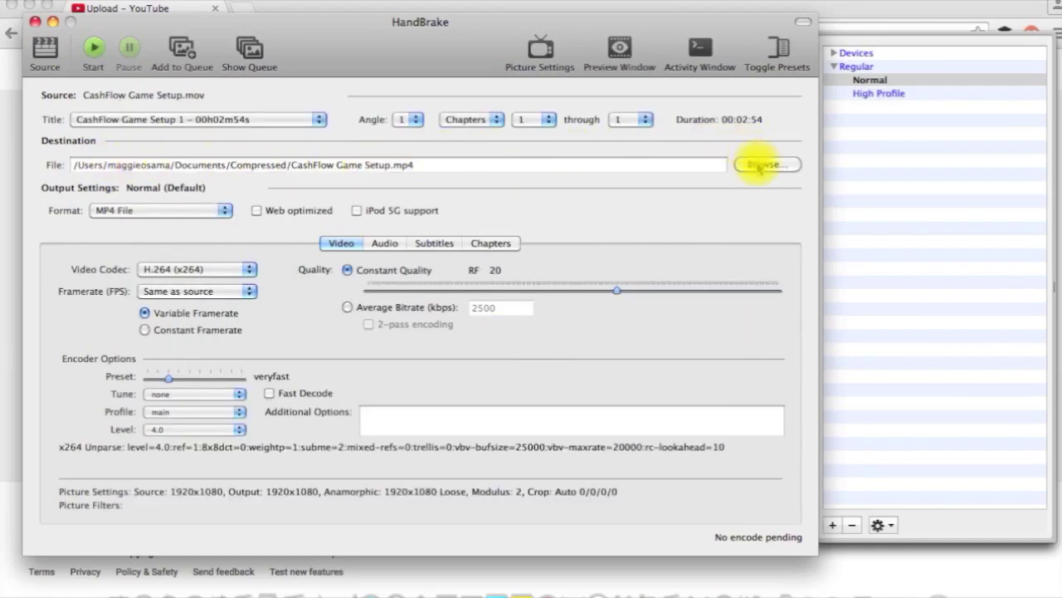
Save the output to the Desktop as 'CashFlow Game Setup (reduced size).mp4'.
left_click(761, 164)
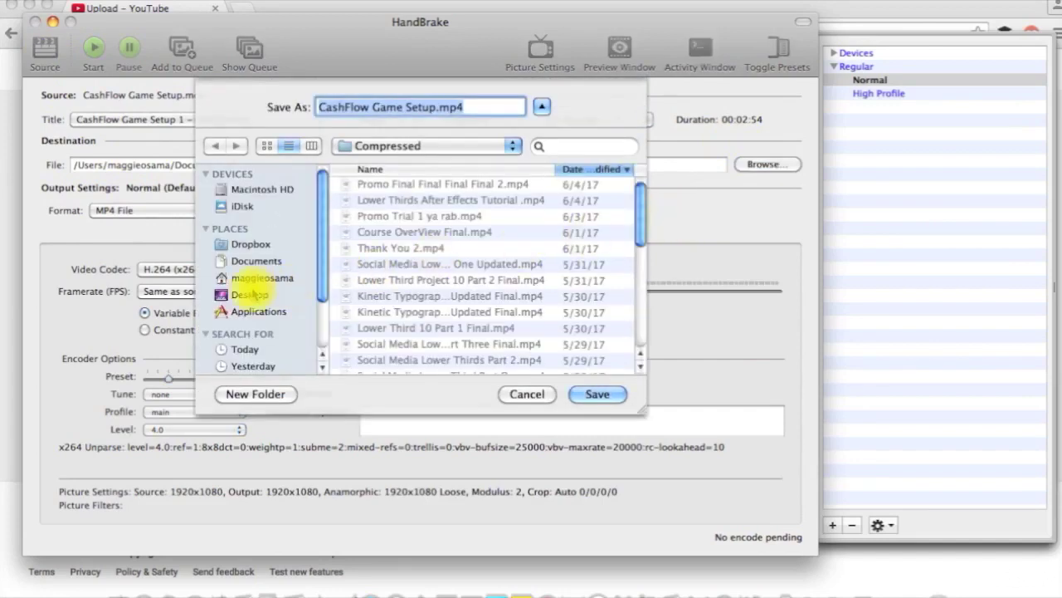
left_click(245, 294)
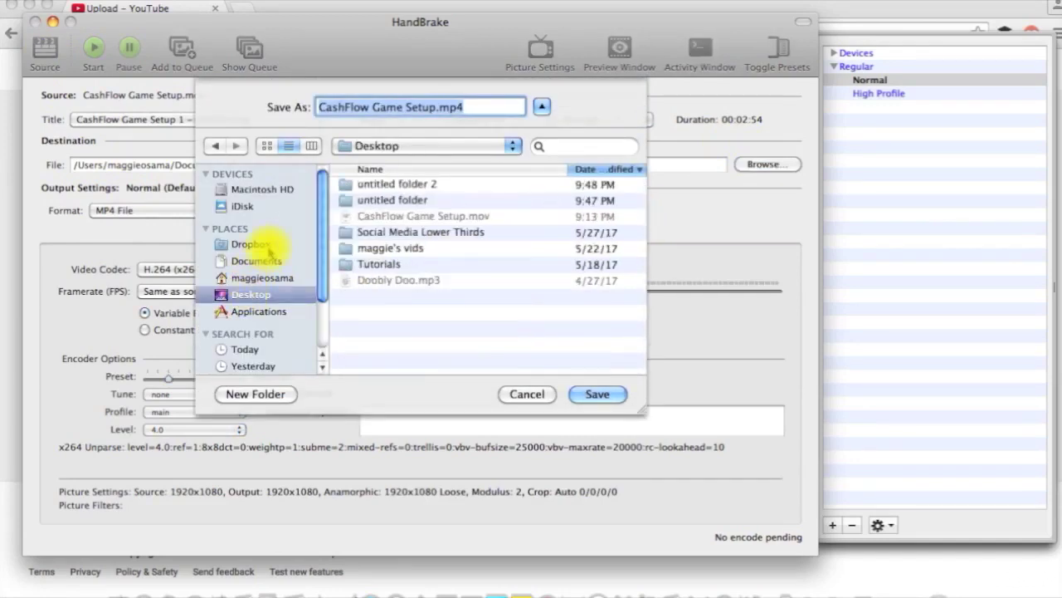
left_click(439, 108)
type("1")
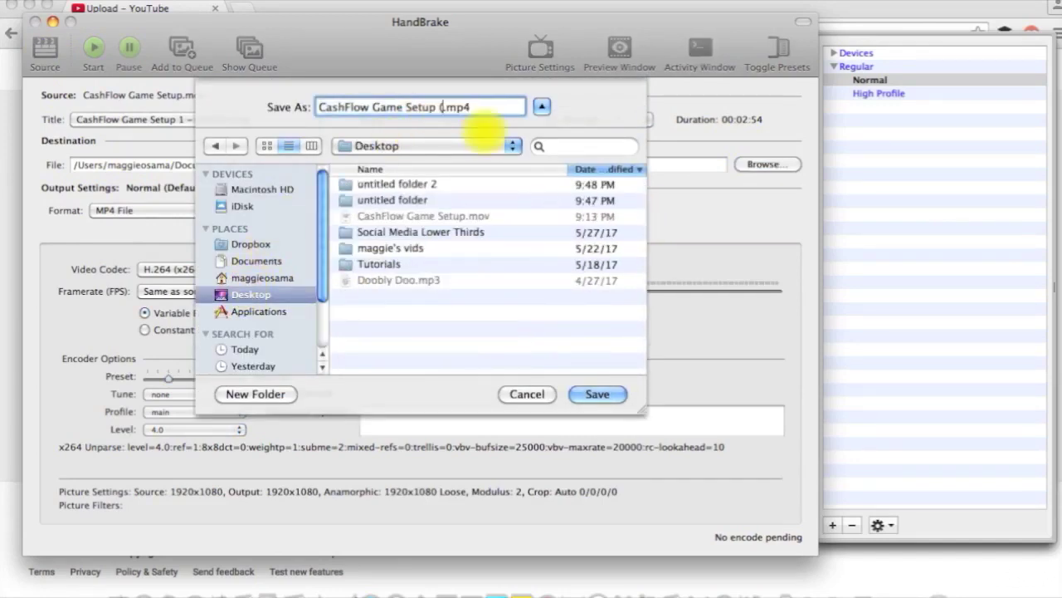
type("reduced size)")
left_click(597, 393)
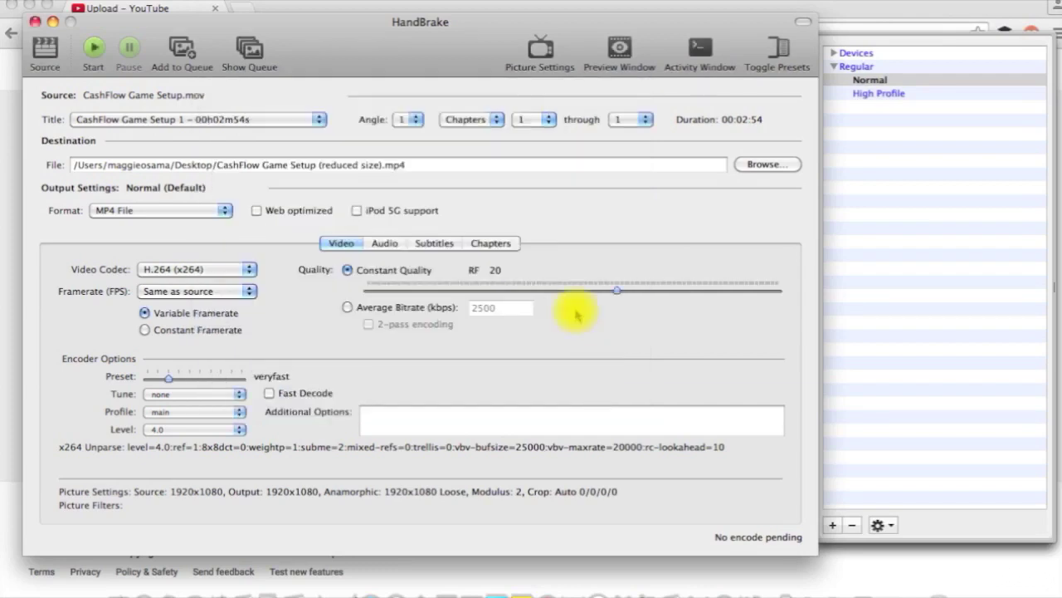
Keep MP4 format and H.264 (x264) video, and enable Web optimized.
left_click(154, 210)
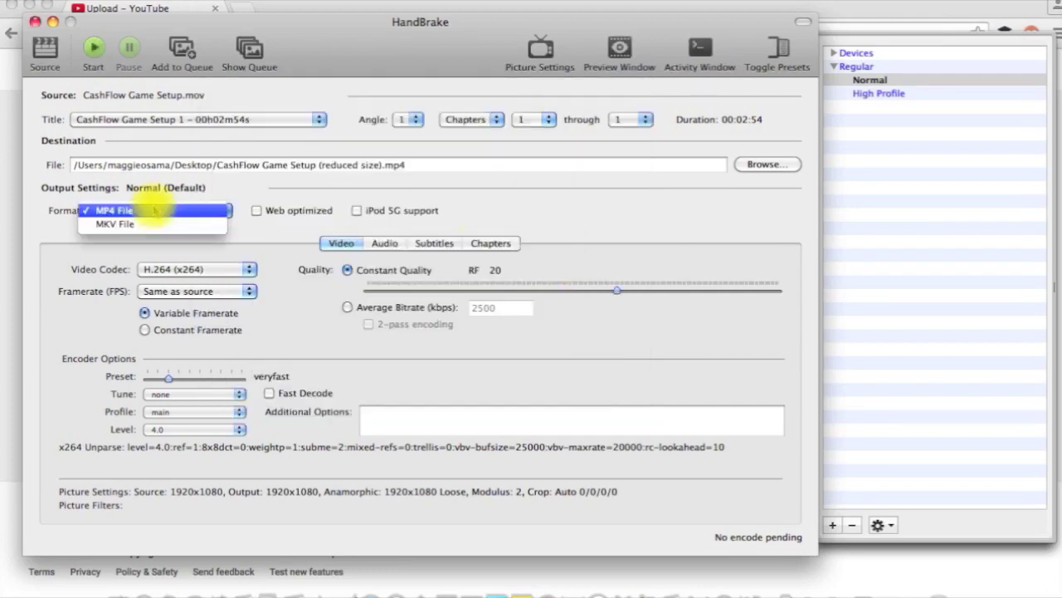
left_click(176, 213)
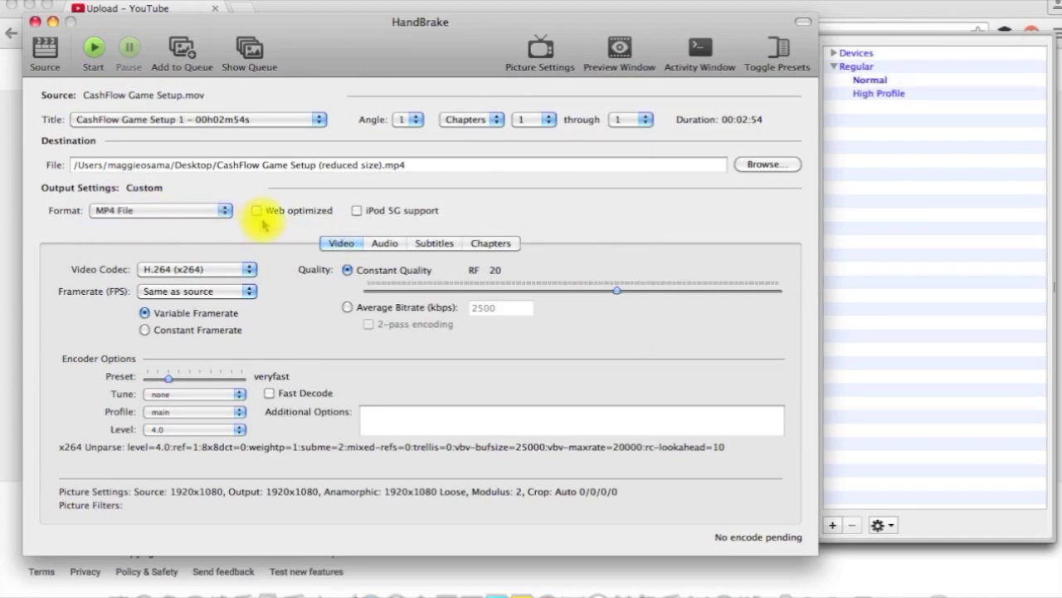
mouse_move(299, 211)
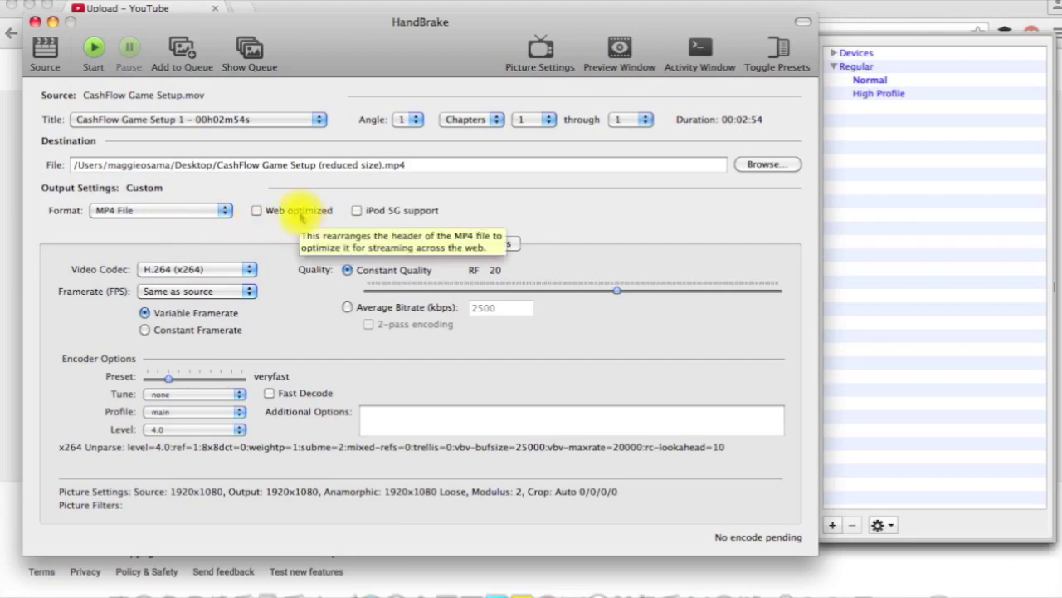
left_click(299, 215)
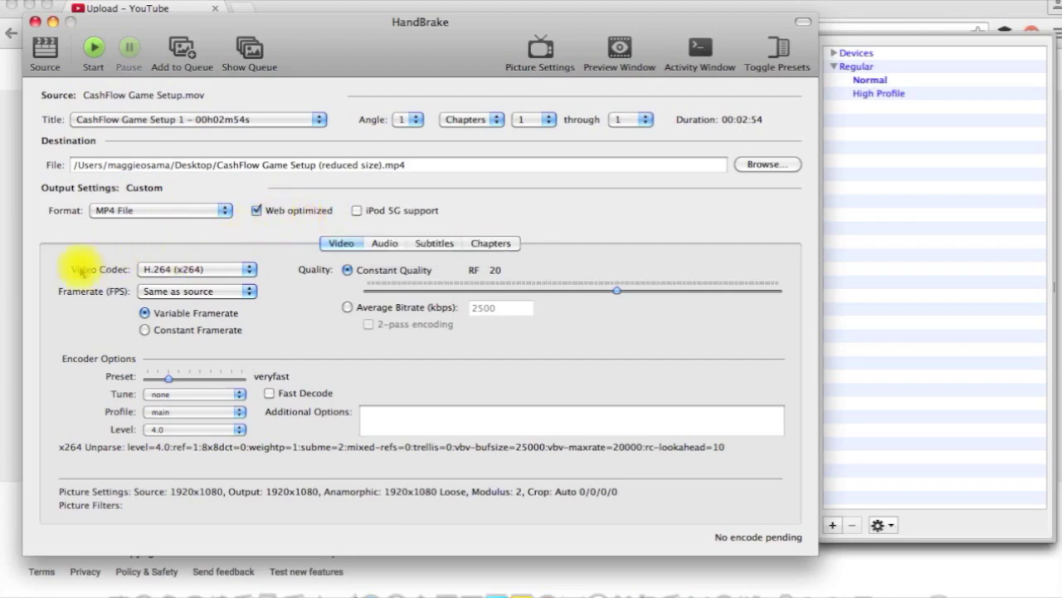
left_click(178, 269)
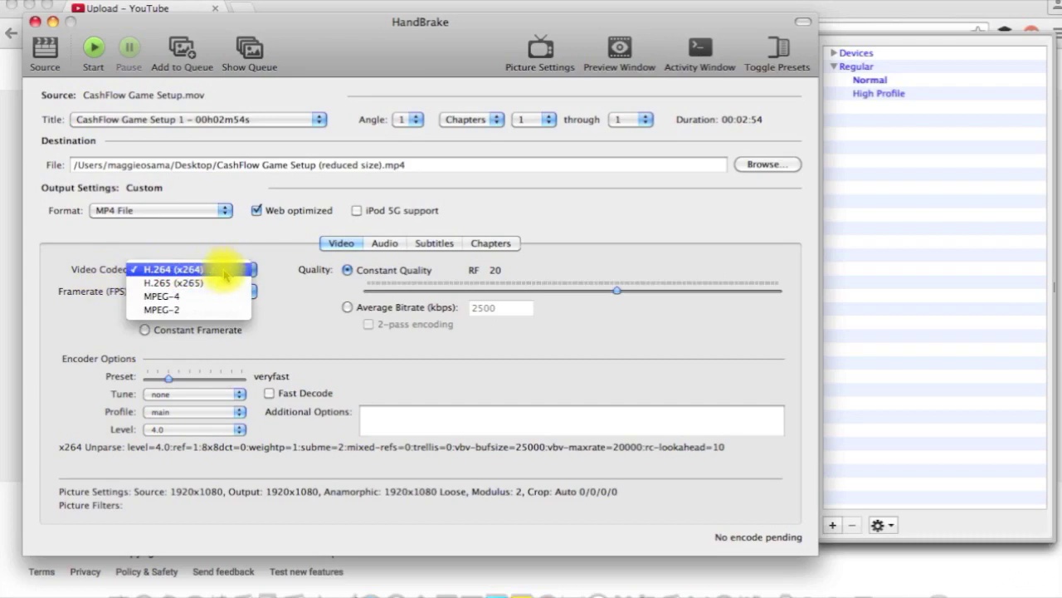
left_click(203, 270)
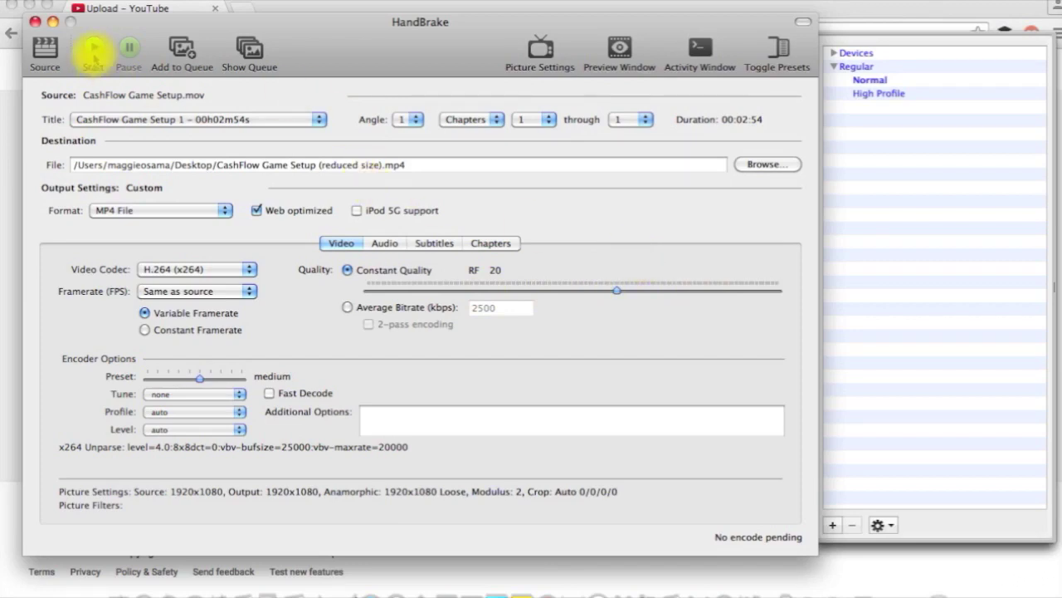
Start the encode and acknowledge the queue-finished notice with OK.
left_click(94, 57)
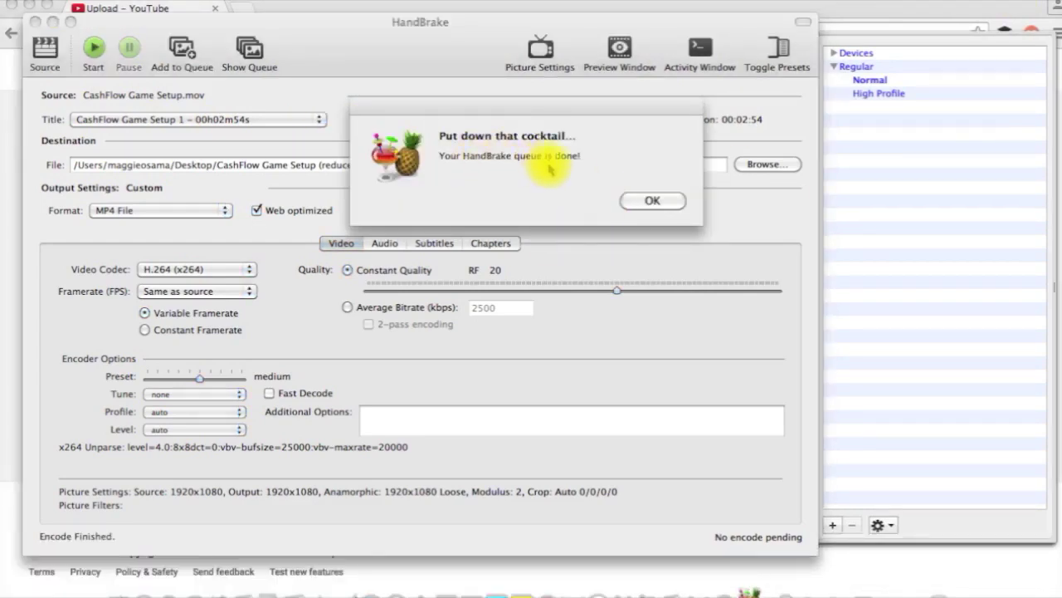
left_click(647, 201)
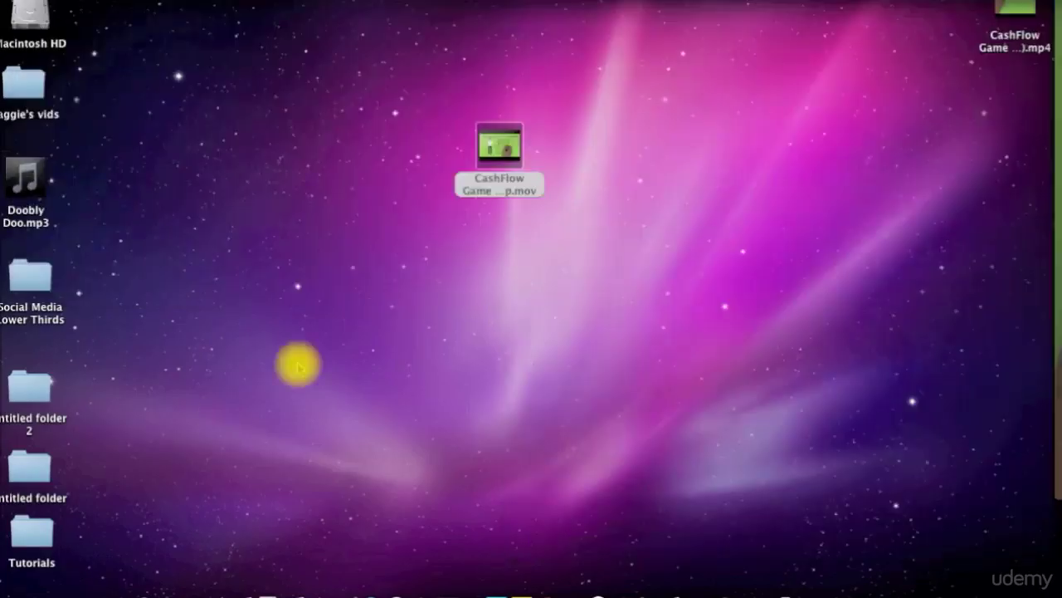
Place the new MP4 beside the original and open its info, highlighting 13.4 MB.
left_click_drag(1019, 21, 590, 146)
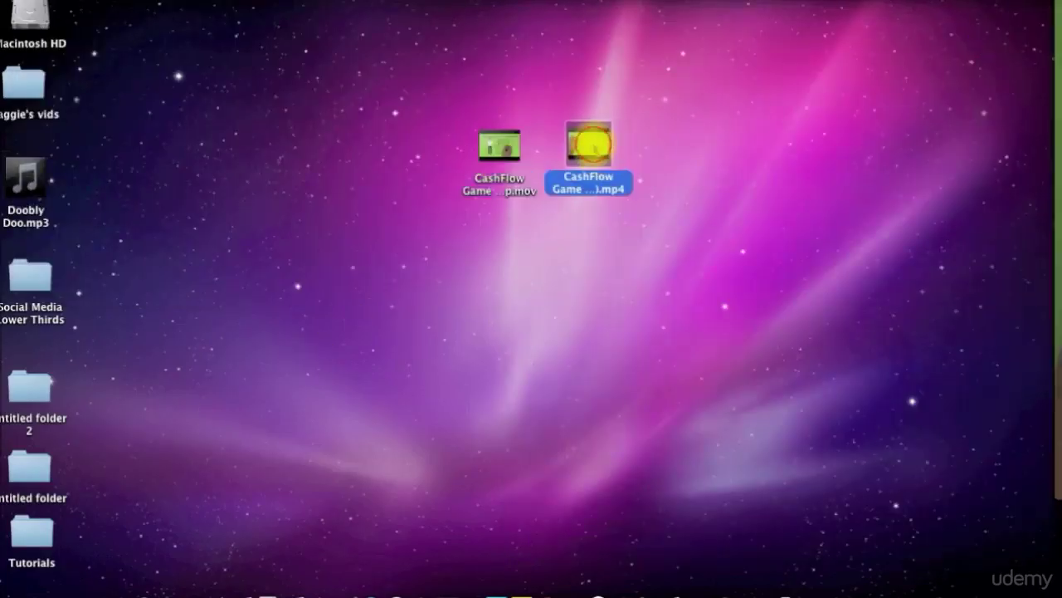
left_click(553, 280)
left_click(502, 148)
left_click(711, 159)
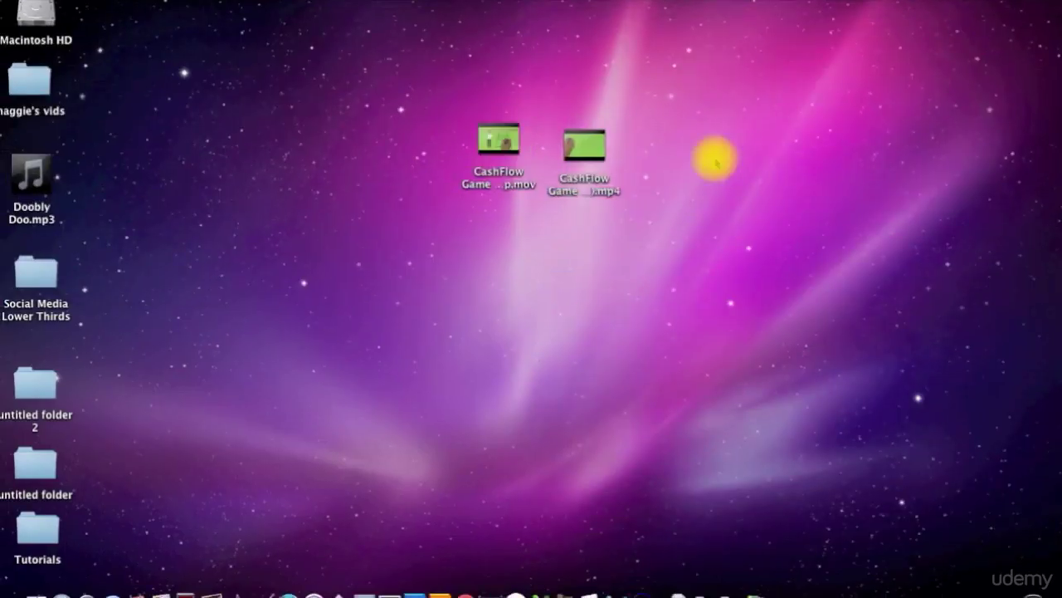
right_click(599, 158)
left_click(621, 267)
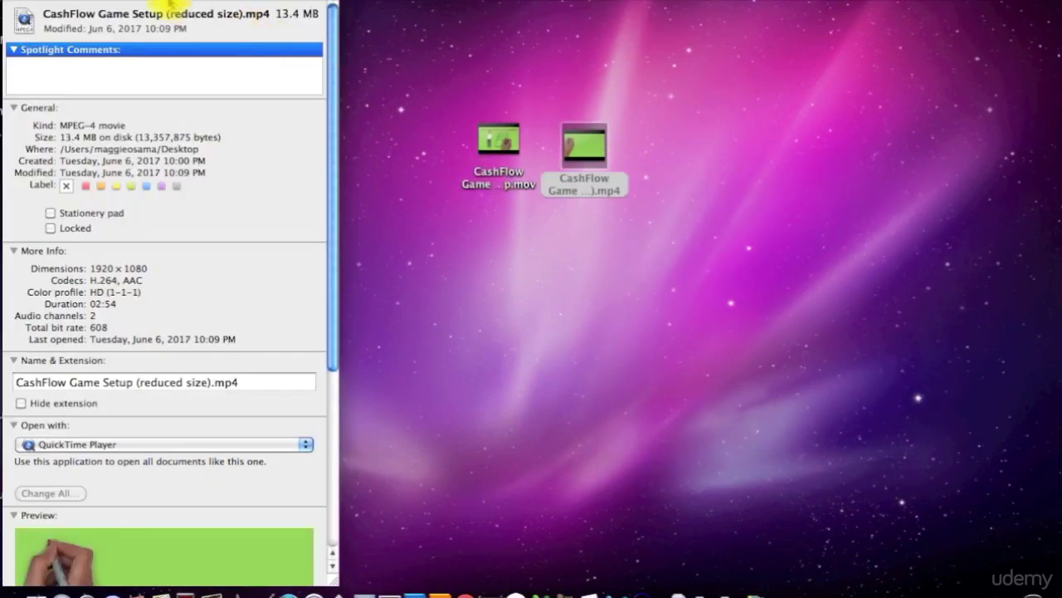
left_click_drag(268, 11, 544, 33)
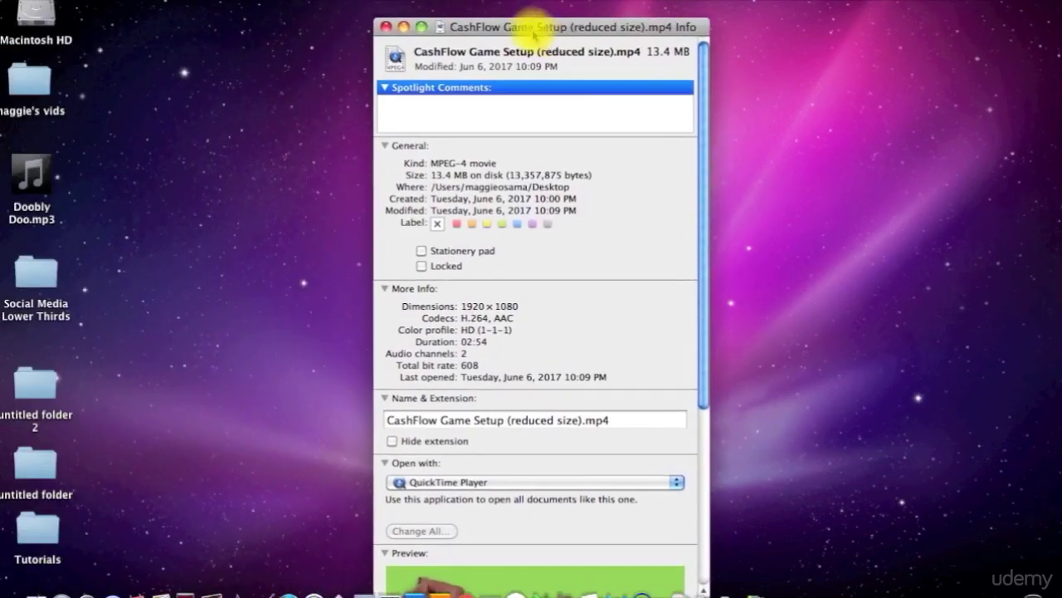
left_click_drag(433, 173, 581, 174)
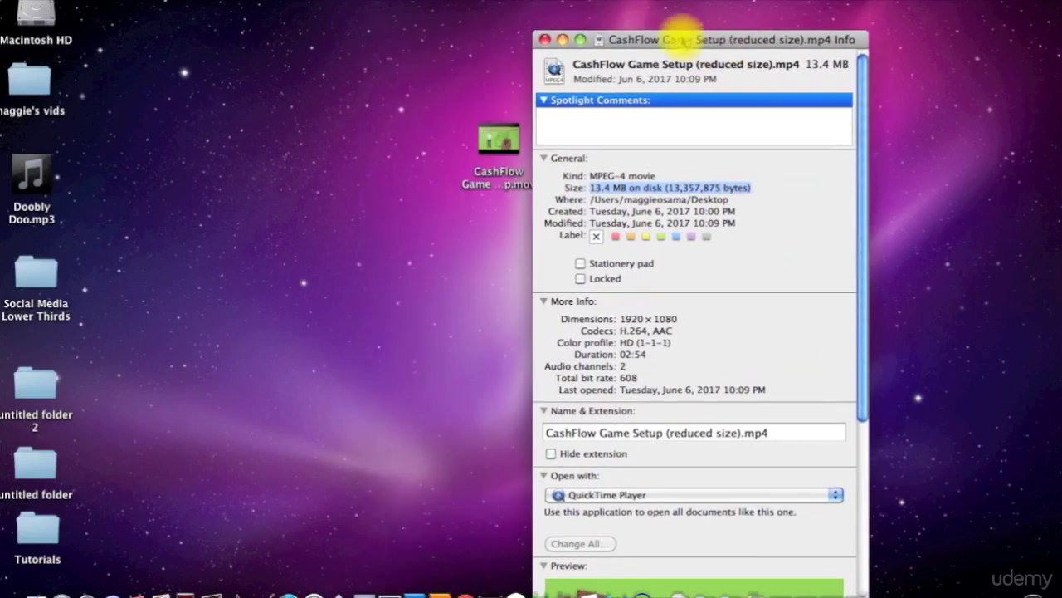
left_click_drag(524, 25, 707, 10)
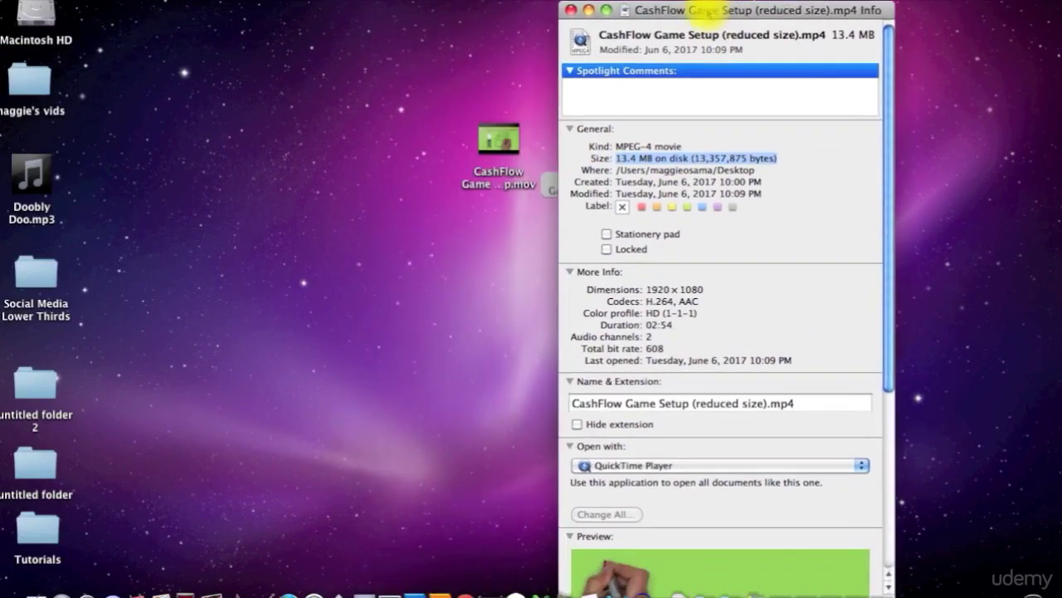
Open the original MOV's info beside it and highlight its 384.2 MB size.
left_click(481, 153)
right_click(481, 153)
left_click(509, 258)
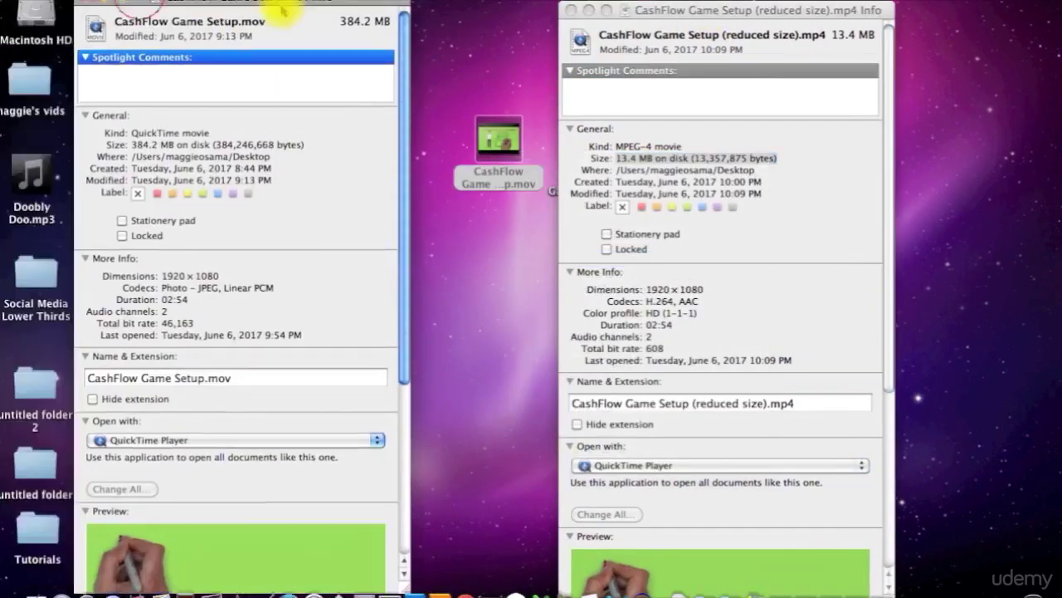
left_click_drag(279, 8, 308, 8)
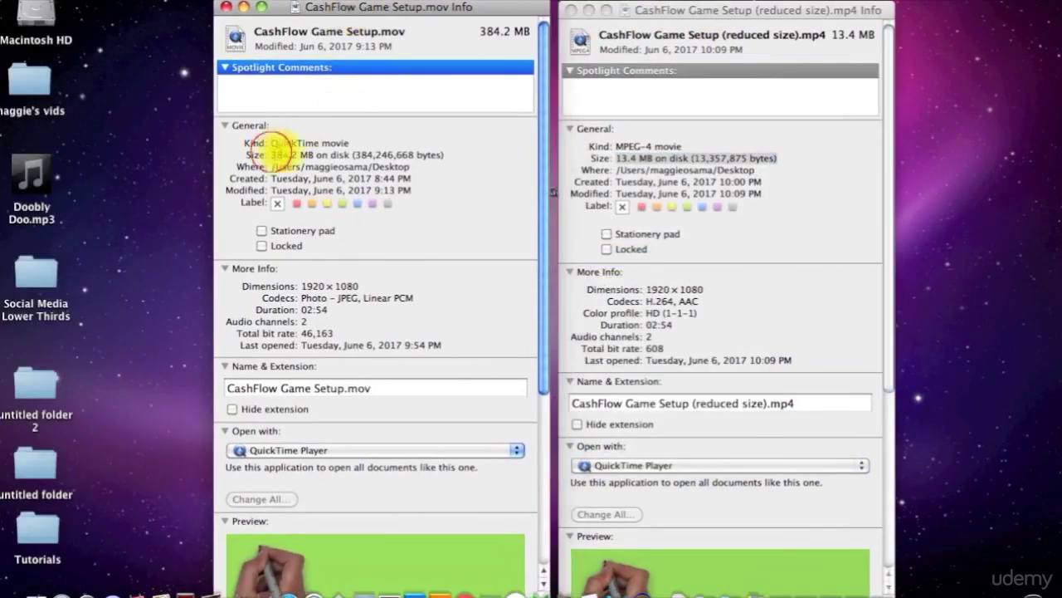
left_click_drag(272, 155, 457, 155)
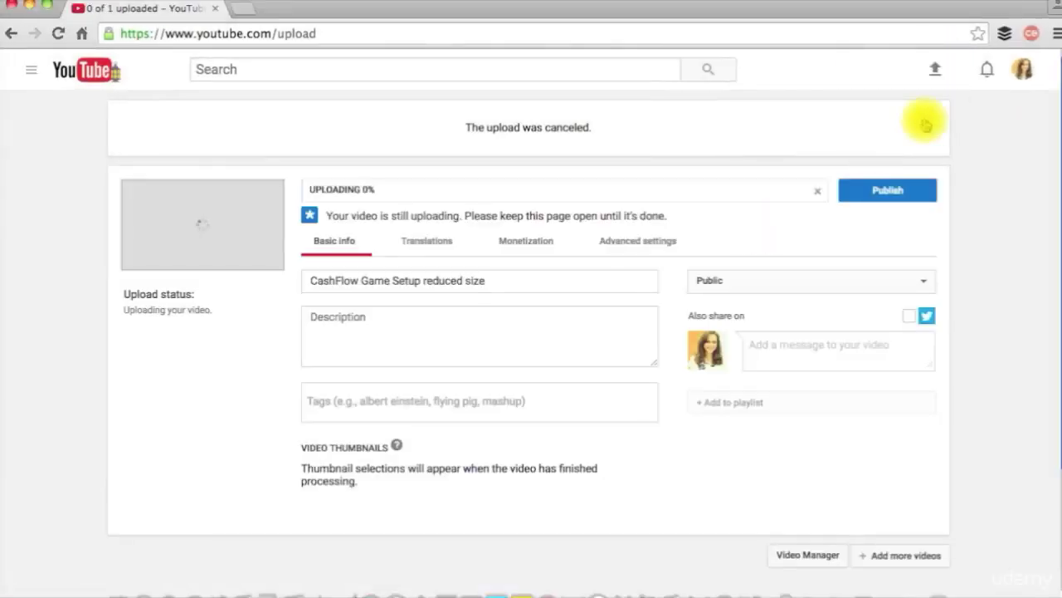
Upload the reduced-size MP4 to YouTube until it is ready at its youtu.be link.
left_click(925, 123)
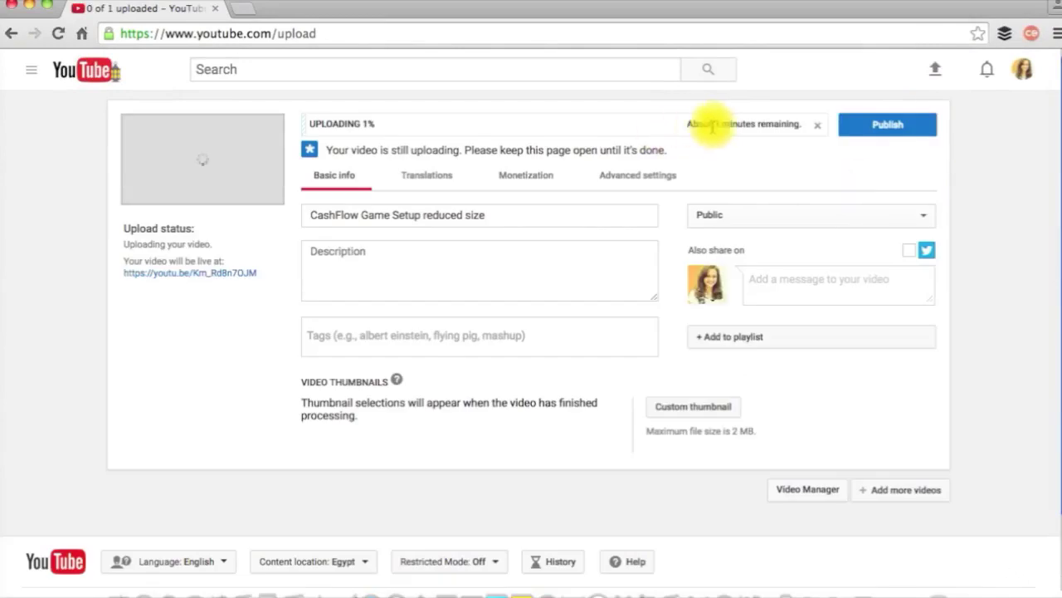
left_click(798, 123)
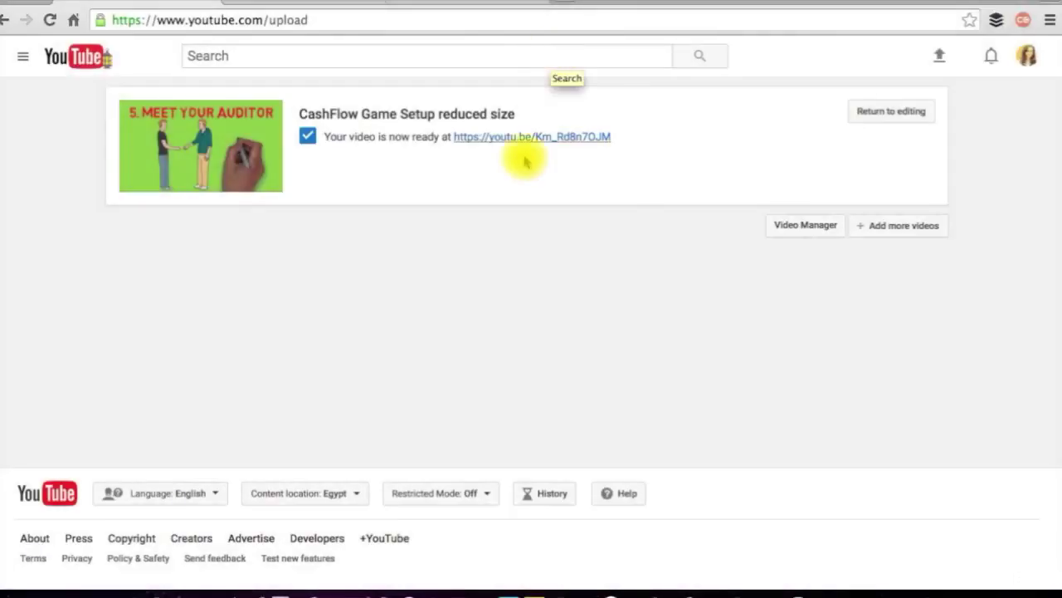
Play the uploaded video on its YouTube watch page at 1080p quality.
left_click(538, 137)
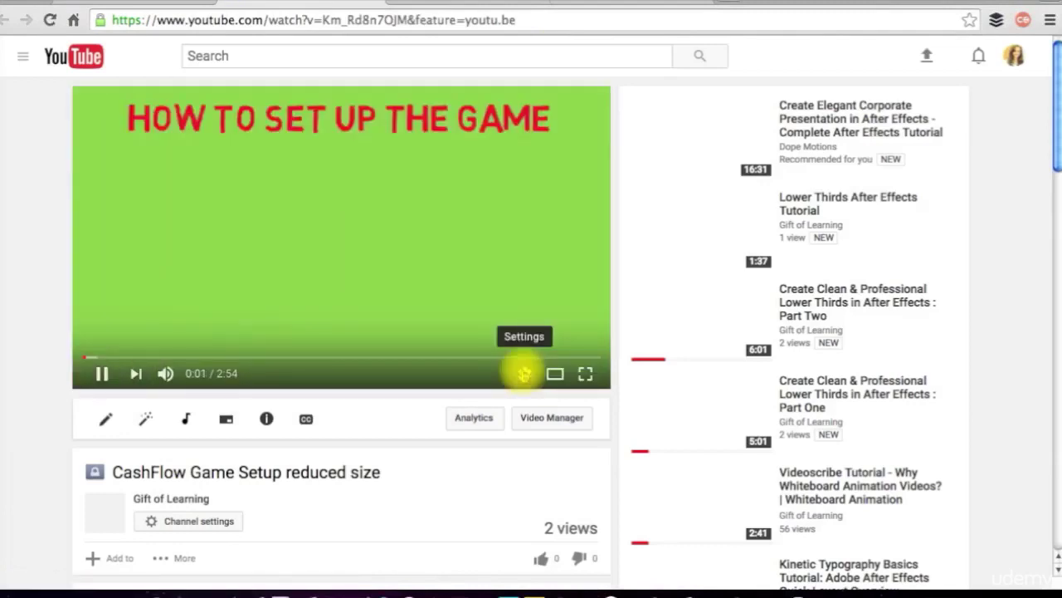
left_click(525, 373)
left_click(530, 329)
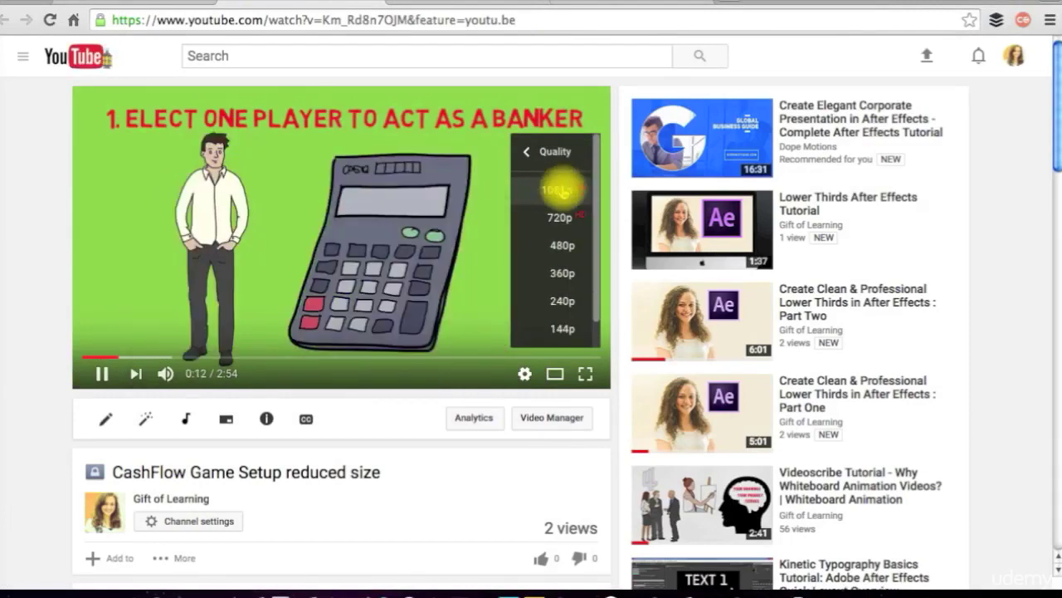
left_click(563, 189)
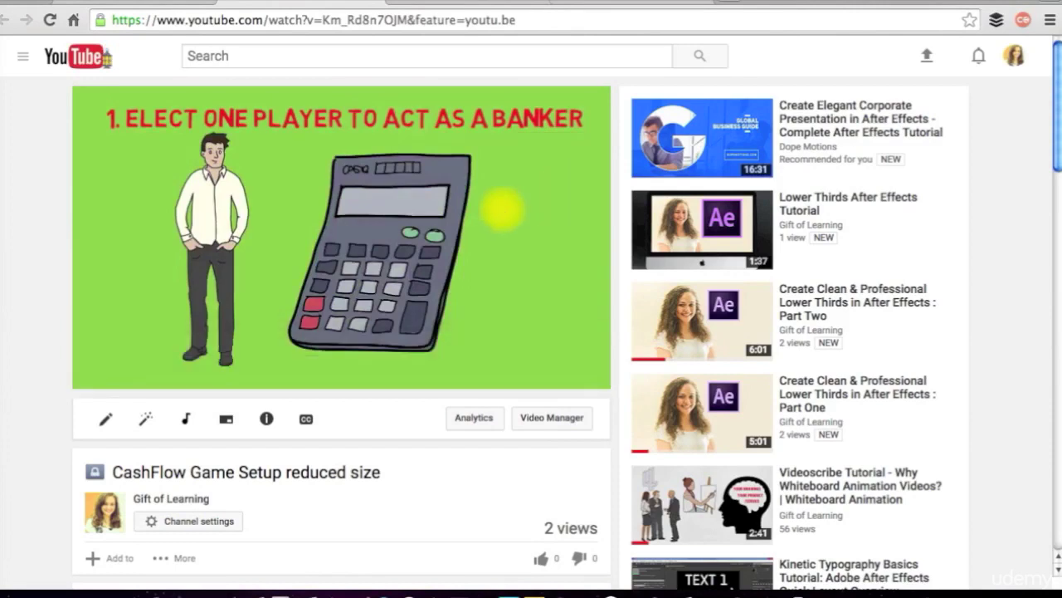